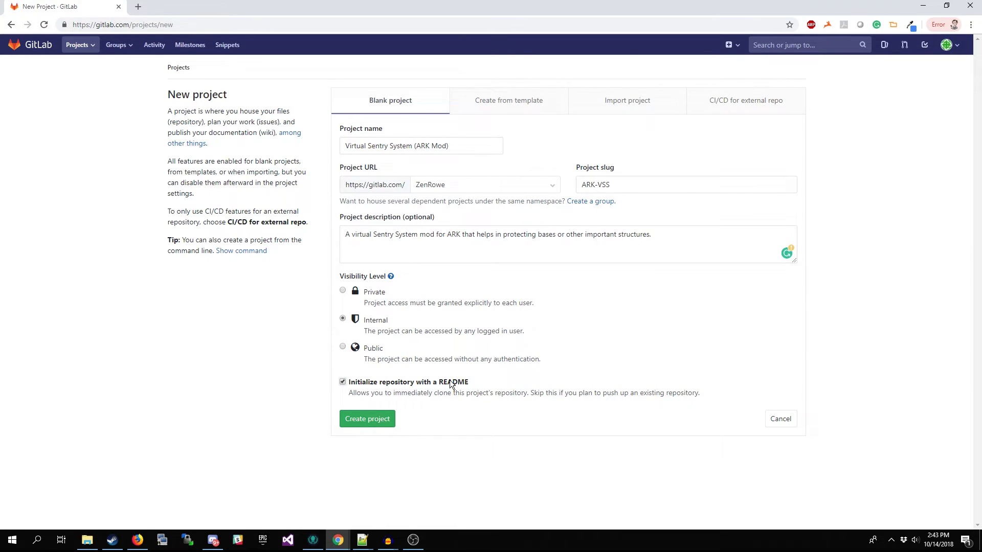
# Step: Create the GitLab project 'Virtual Sentry System - ARK Mod' with slug VSS-ARK, removing the parentheses
pyautogui.click(373, 418)
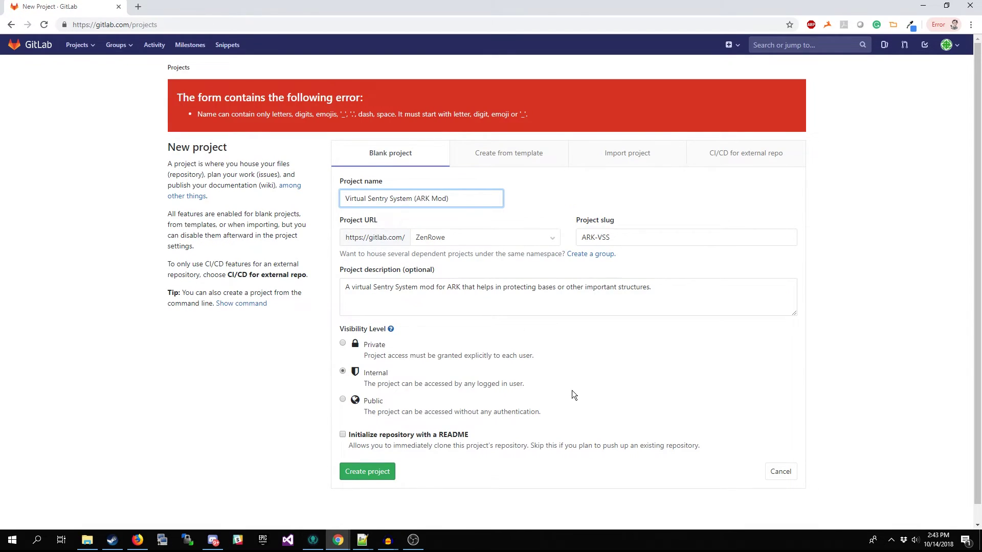
pyautogui.click(599, 237)
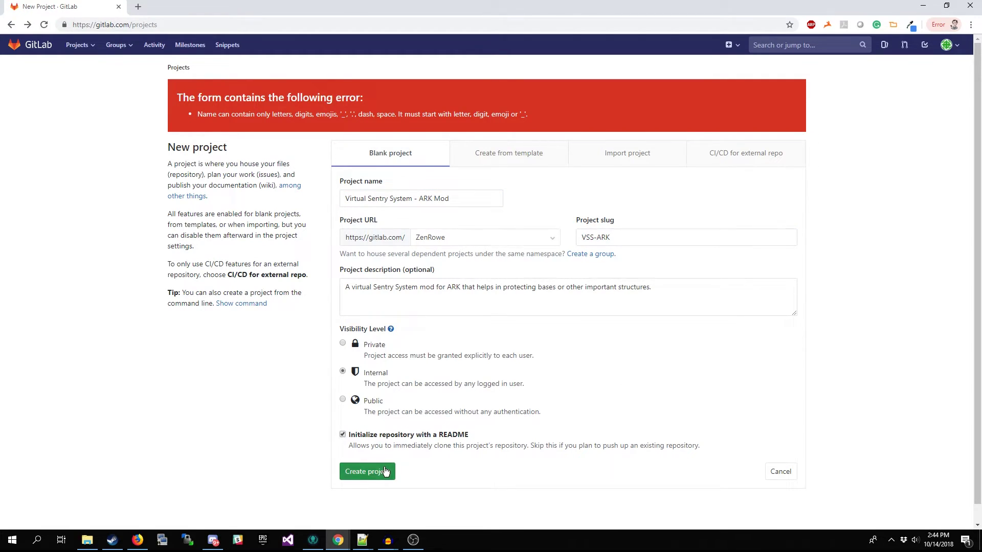
pyautogui.press('Return')
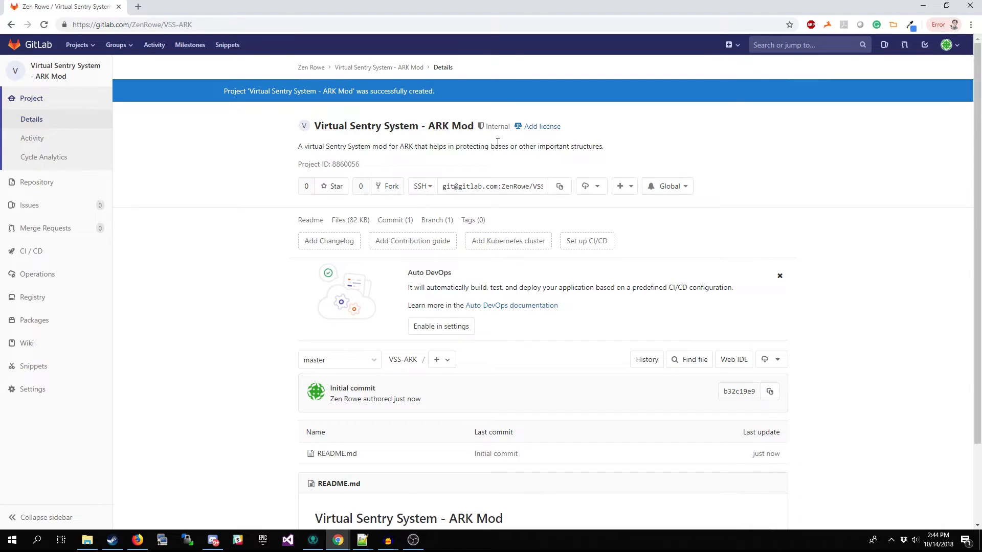
pyautogui.scroll(-2, 497, 143)
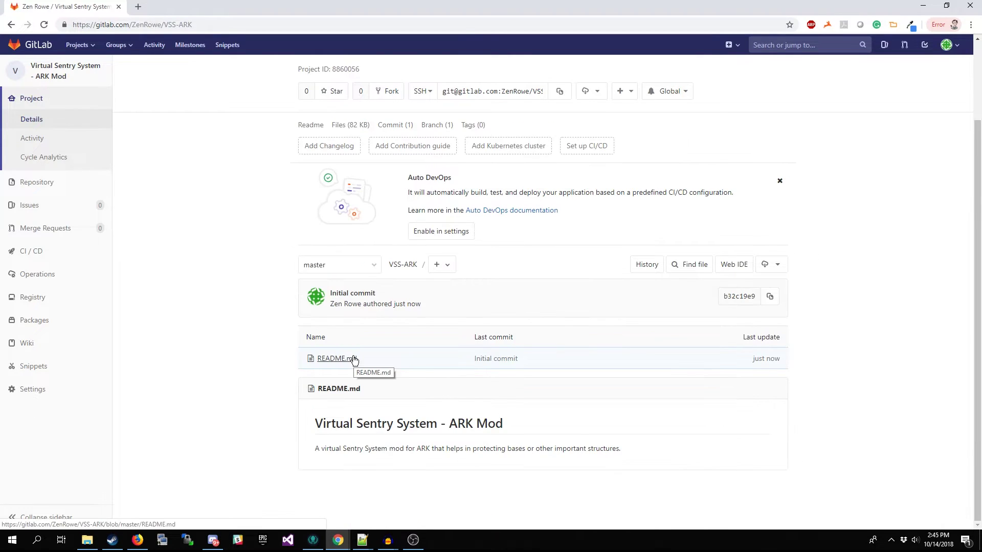
# Step: Pick the GitLab.com project Virtual Sentry System - ARK Mod as the repository to clone
pyautogui.click(312, 540)
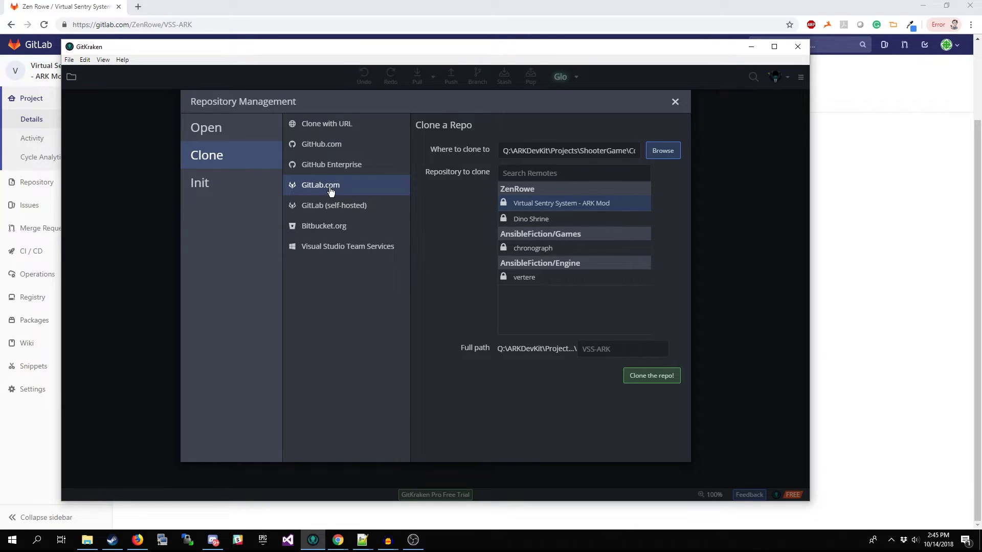
pyautogui.click(542, 218)
pyautogui.click(536, 251)
pyautogui.click(529, 279)
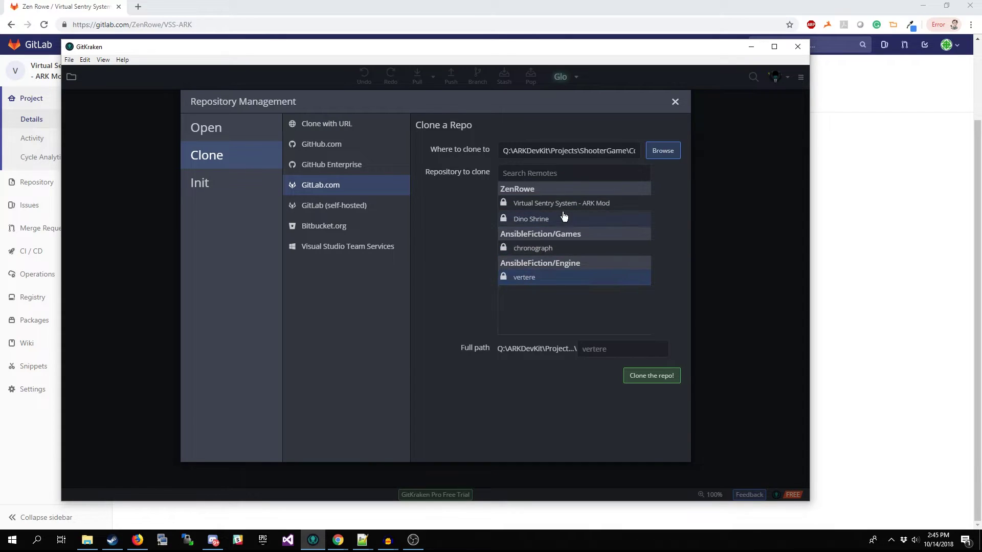
pyautogui.click(568, 203)
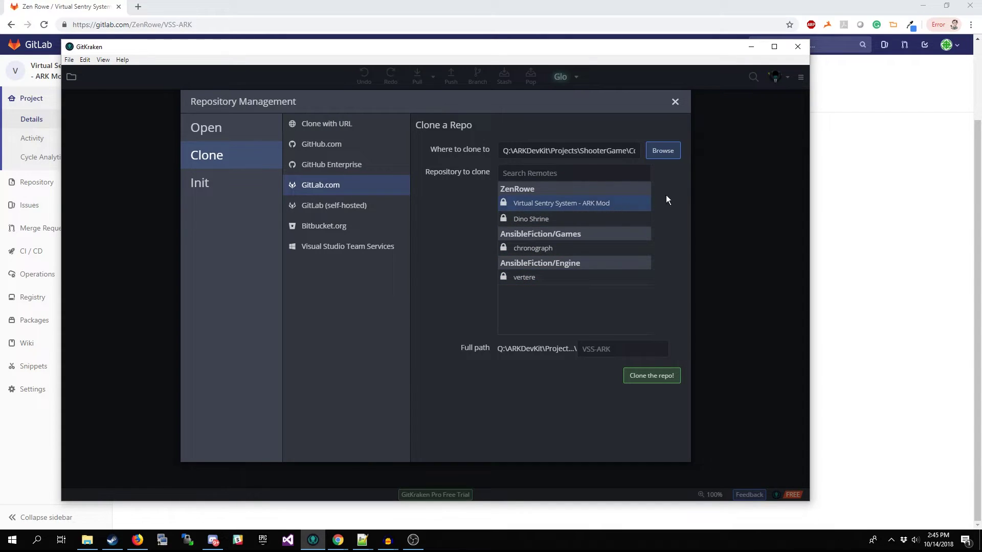
# Step: Clone it into the dev kit's Mods folder
pyautogui.click(664, 157)
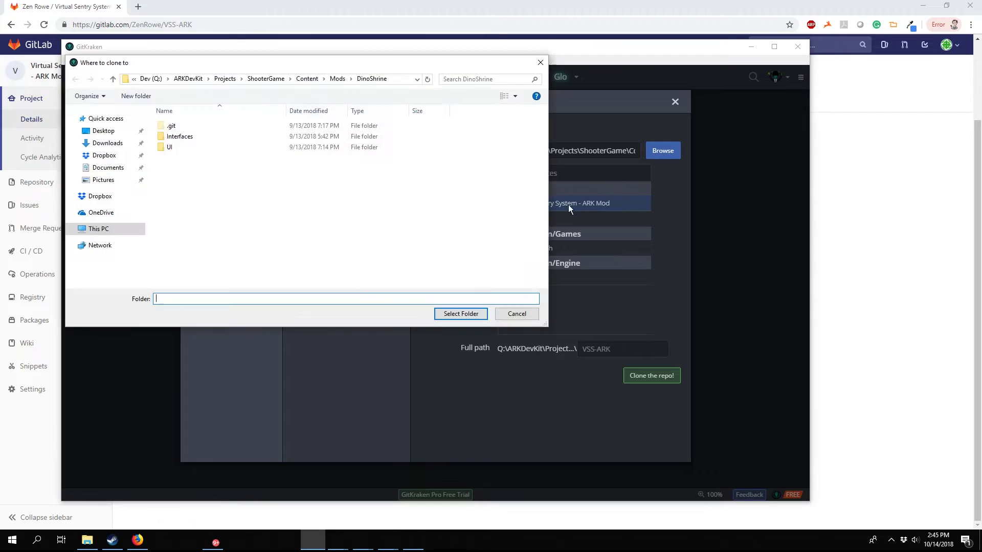
pyautogui.click(303, 79)
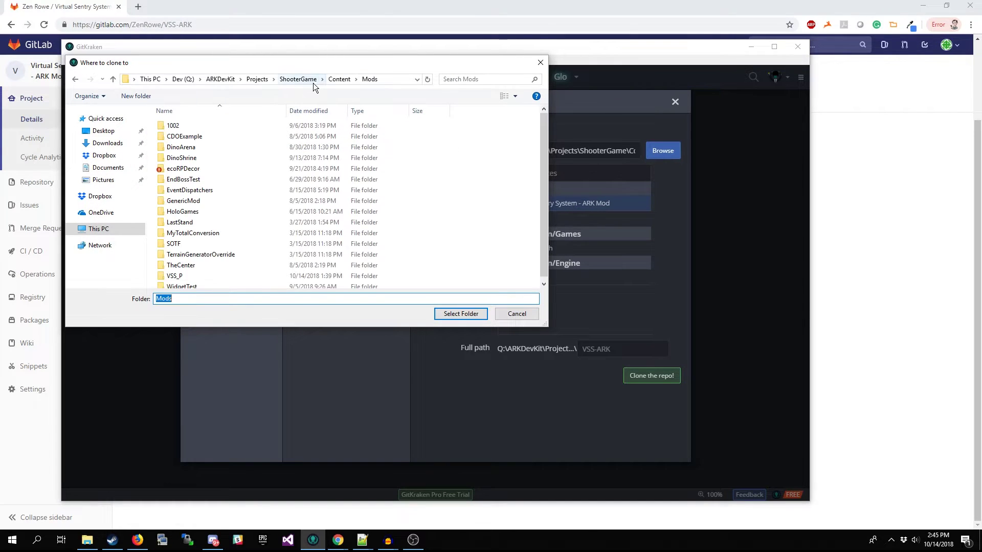
pyautogui.click(461, 315)
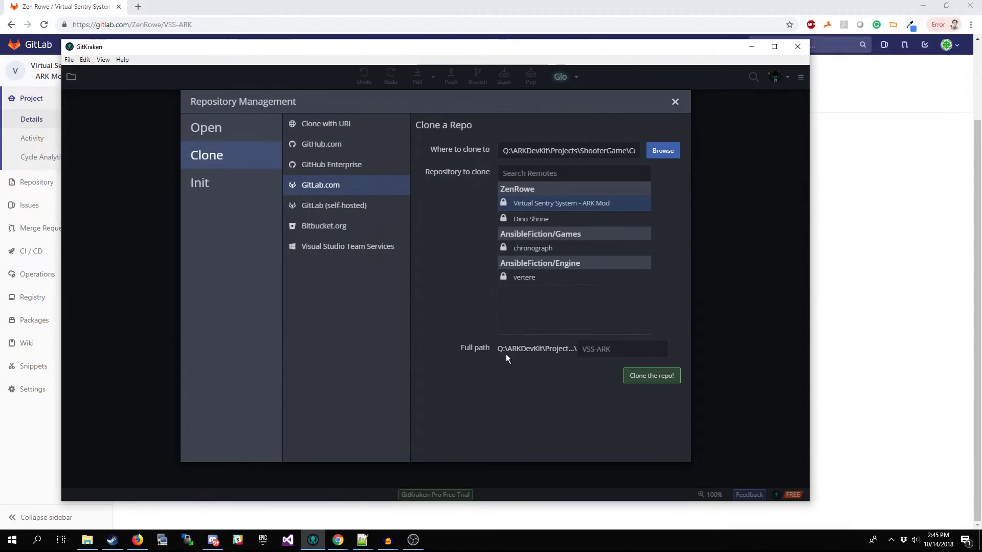
pyautogui.click(658, 376)
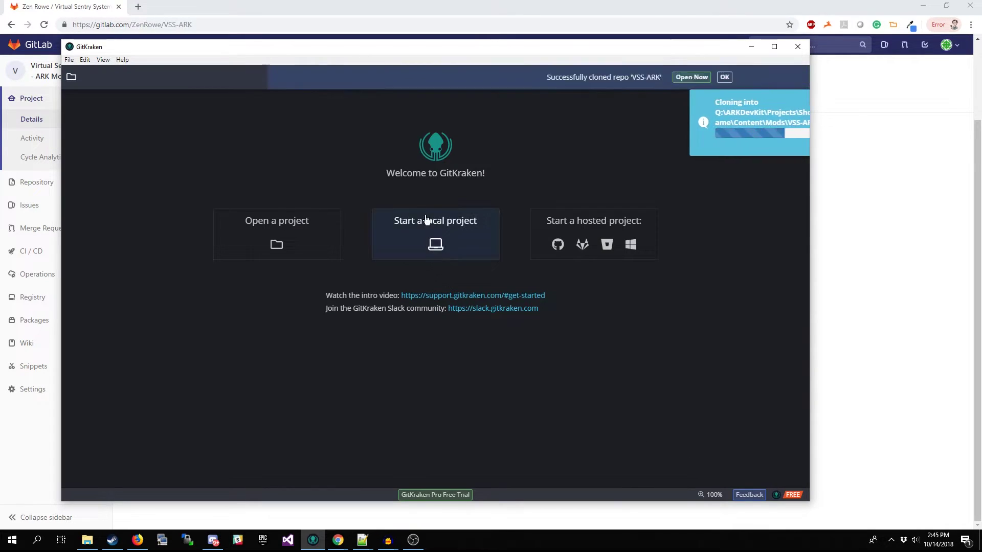
# Step: Open the cloned VSS-ARK repo and view README.md's unstaged design-document changes
pyautogui.click(484, 78)
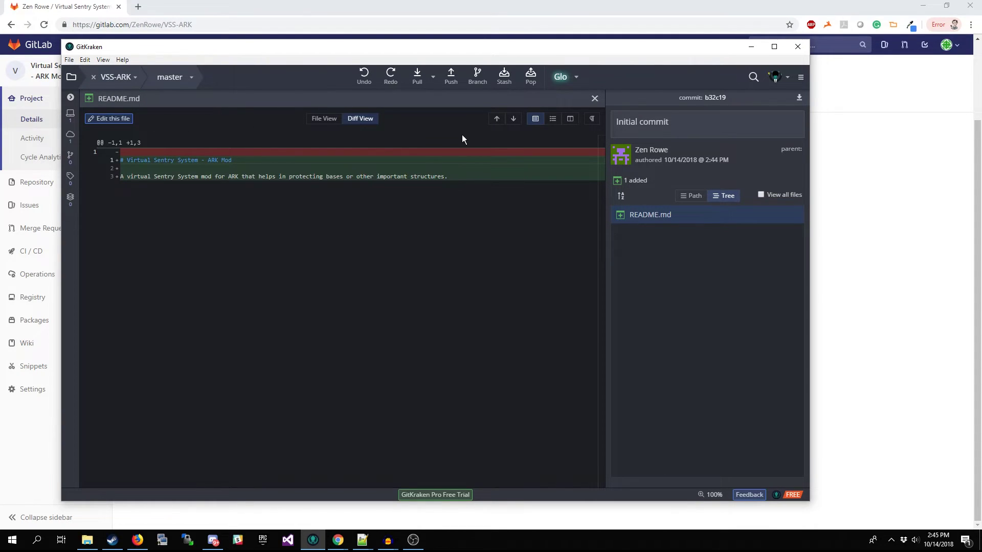
pyautogui.click(594, 99)
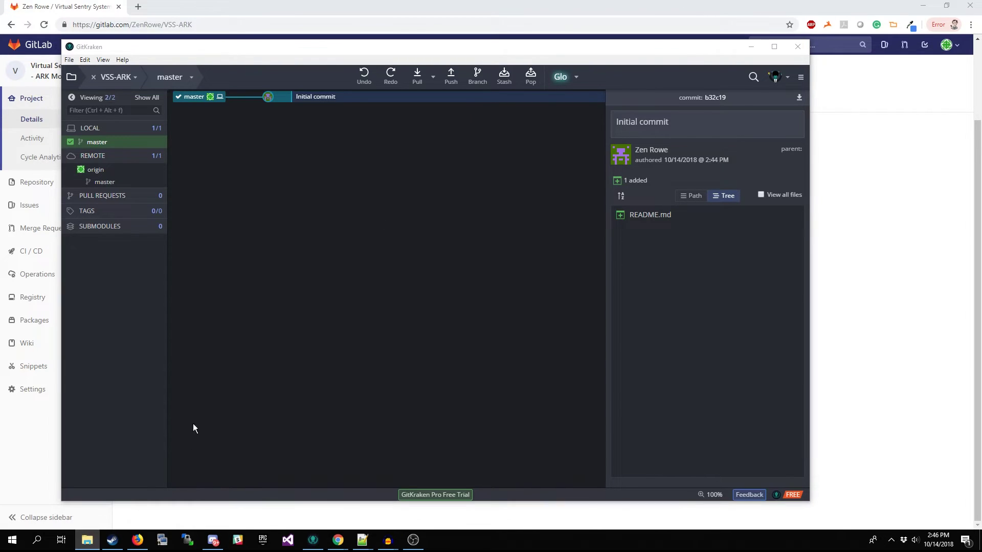
pyautogui.click(650, 153)
pyautogui.moveTo(154, 271)
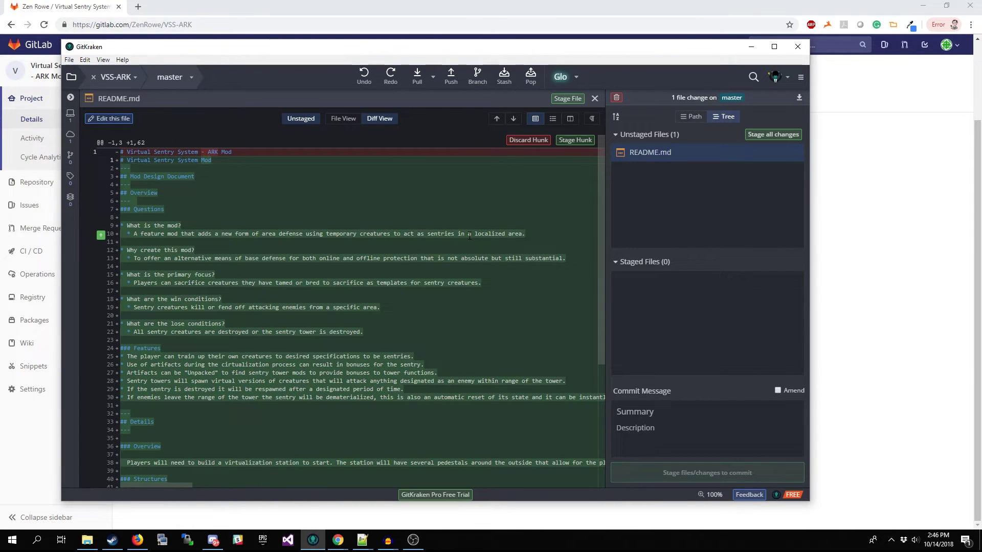
# Step: Maximize GitKraken so the README.md diff shows at full width
pyautogui.click(774, 46)
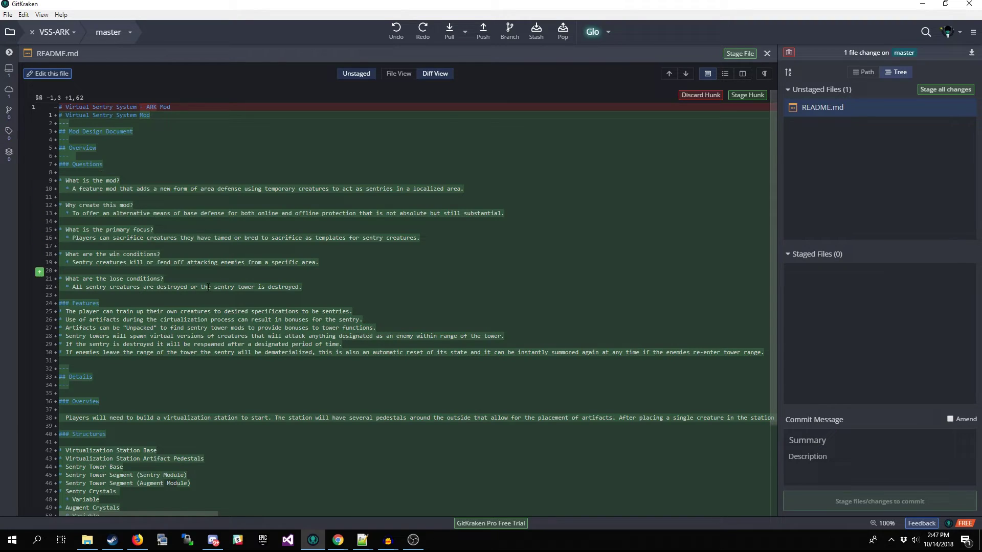
pyautogui.scroll(-2, 141, 285)
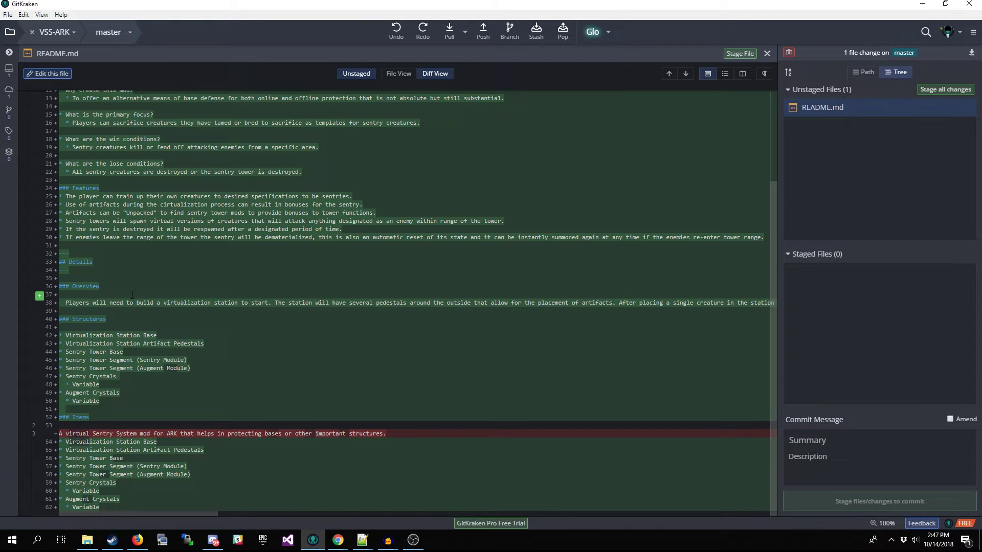
pyautogui.scroll(2, 133, 294)
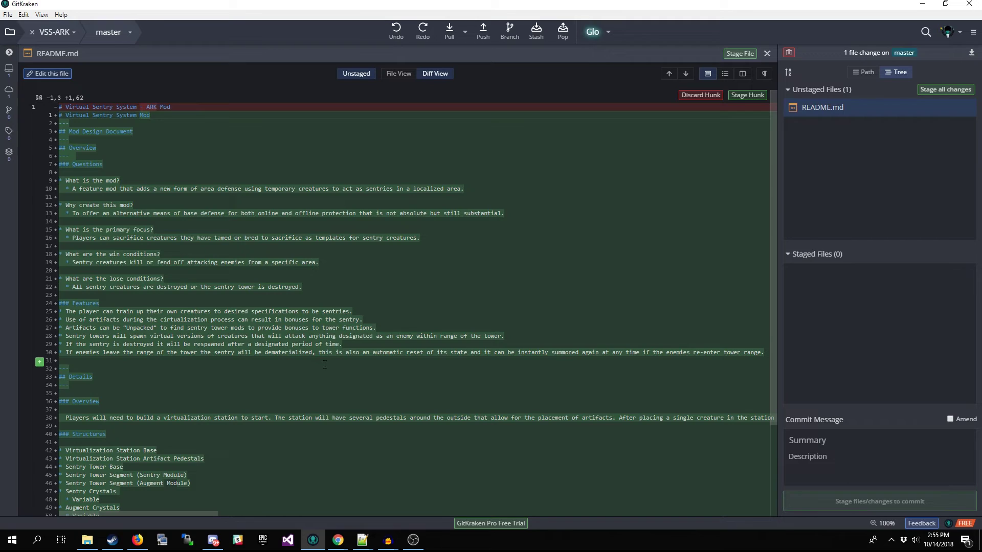
pyautogui.scroll(-2, 323, 364)
pyautogui.scroll(-2, 324, 364)
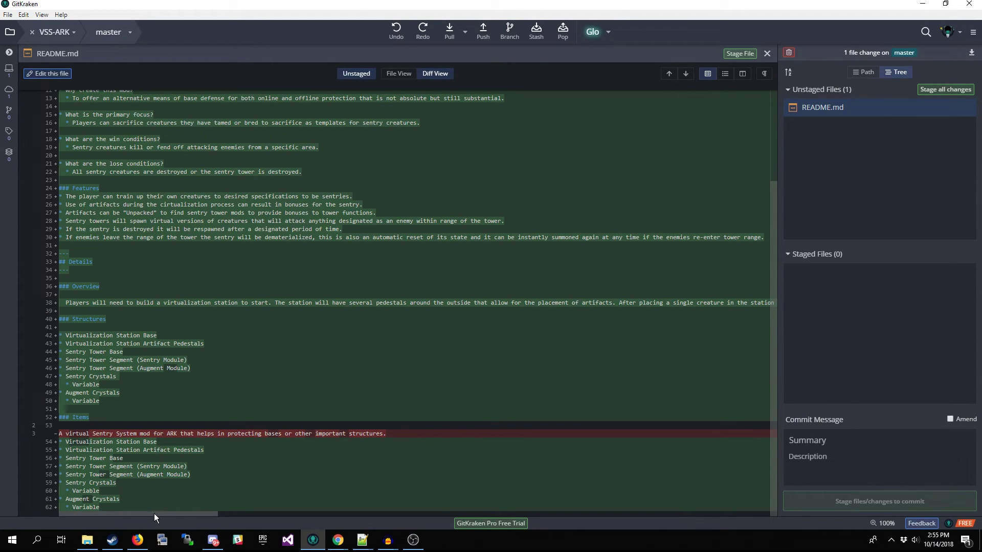
pyautogui.moveTo(142, 517); pyautogui.dragTo(219, 511)
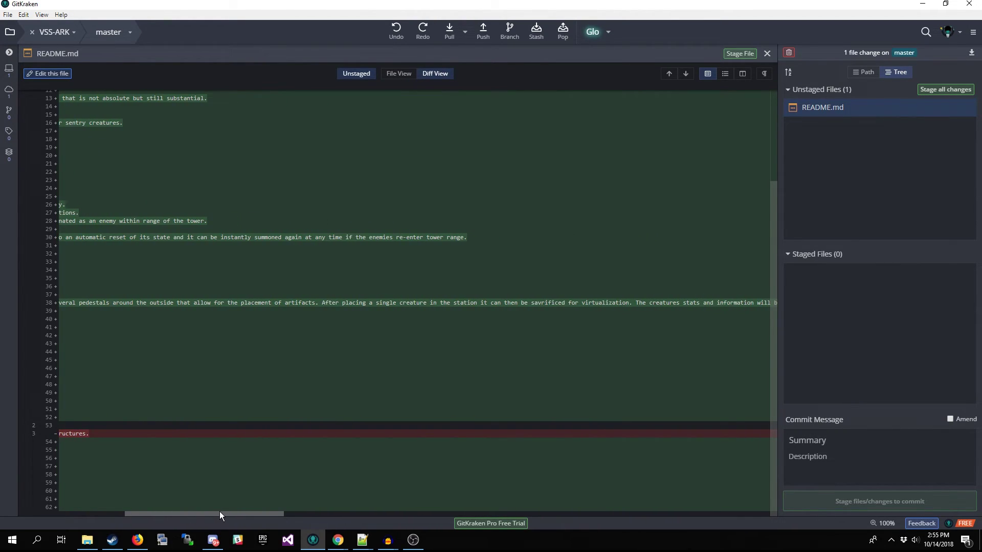
pyautogui.moveTo(220, 512)
pyautogui.mouseDown()
pyautogui.moveTo(257, 517)
pyautogui.moveTo(246, 519)
pyautogui.mouseUp()
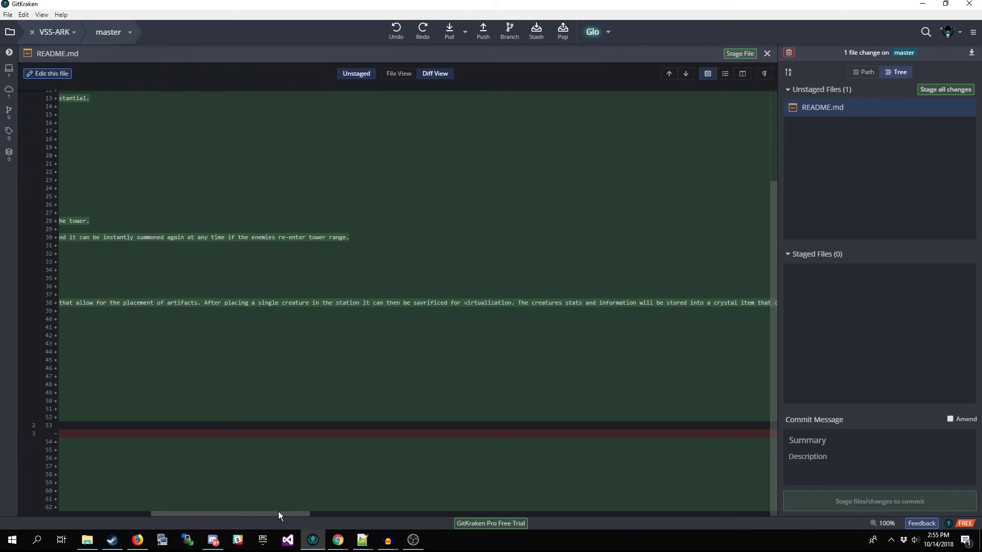
pyautogui.moveTo(281, 515); pyautogui.dragTo(470, 524)
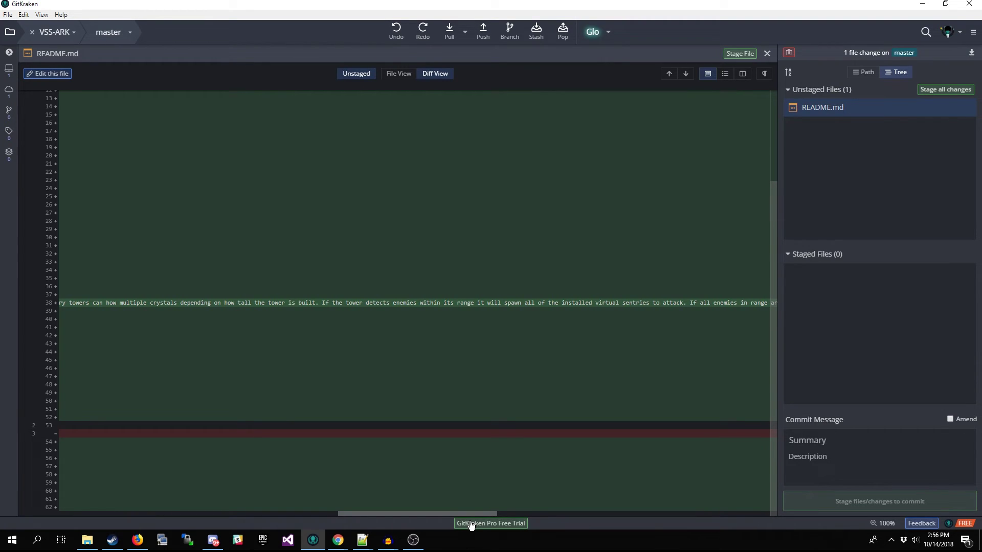
pyautogui.moveTo(471, 525)
pyautogui.mouseDown()
pyautogui.moveTo(744, 517)
pyautogui.moveTo(184, 537)
pyautogui.mouseUp()
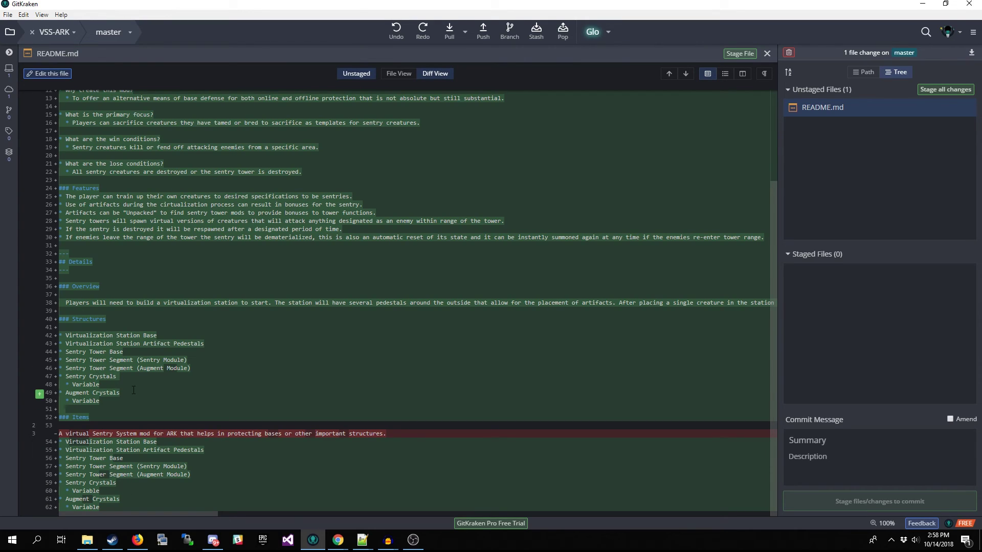
pyautogui.scroll(3, 138, 374)
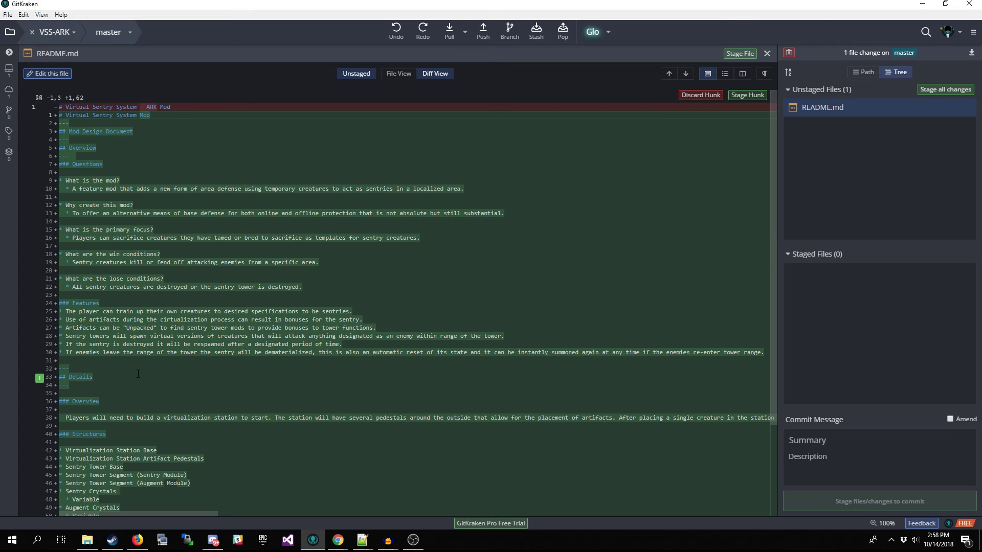
pyautogui.scroll(-2, 138, 373)
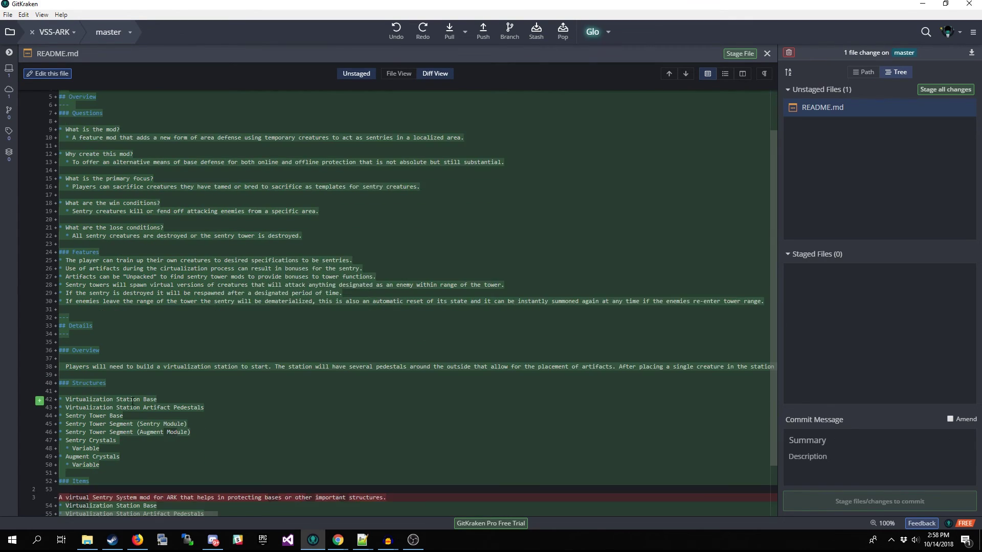
pyautogui.scroll(-1, 130, 381)
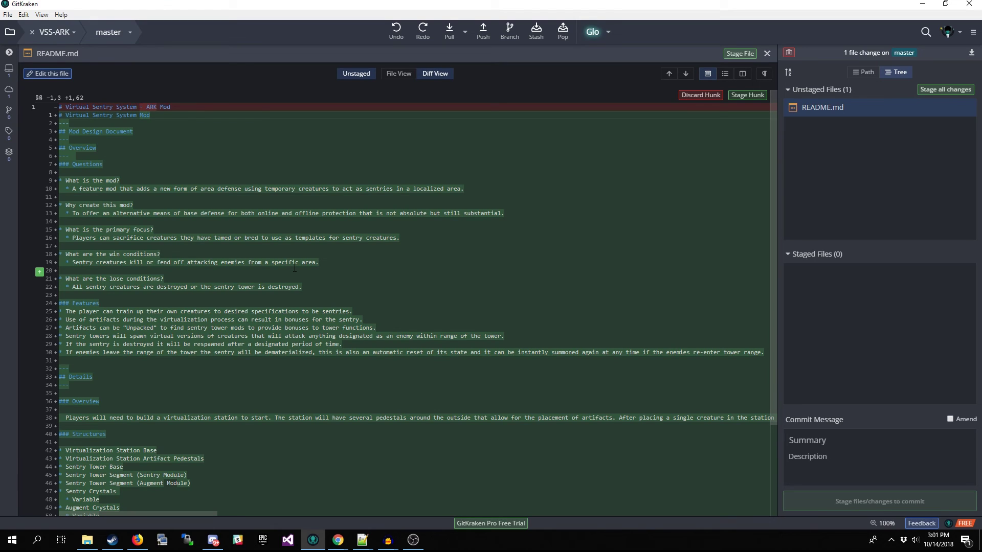
pyautogui.scroll(-3, 295, 270)
pyautogui.scroll(-1, 295, 269)
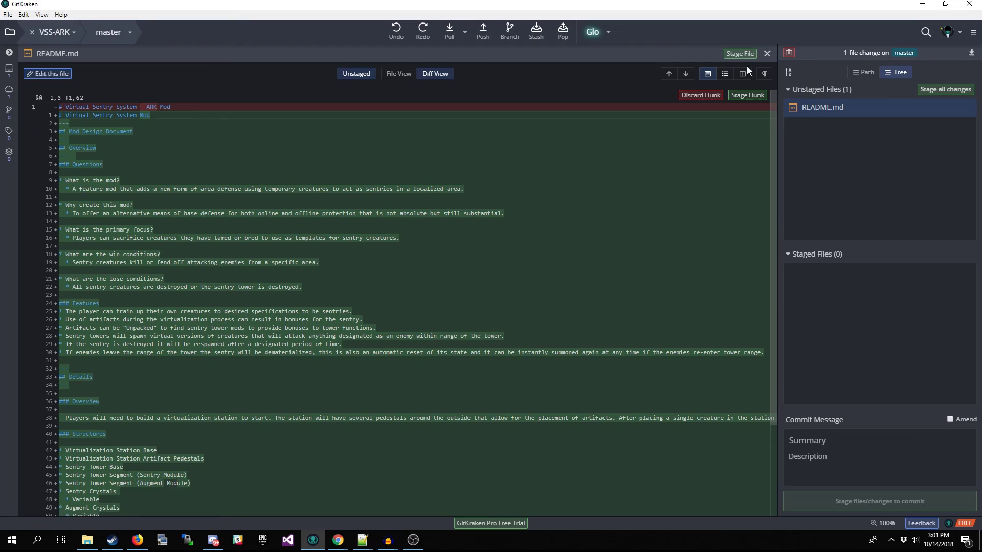
# Step: Stage README.md and commit it as 'Design Document' with description 'Setup initial Design Document'
pyautogui.click(767, 53)
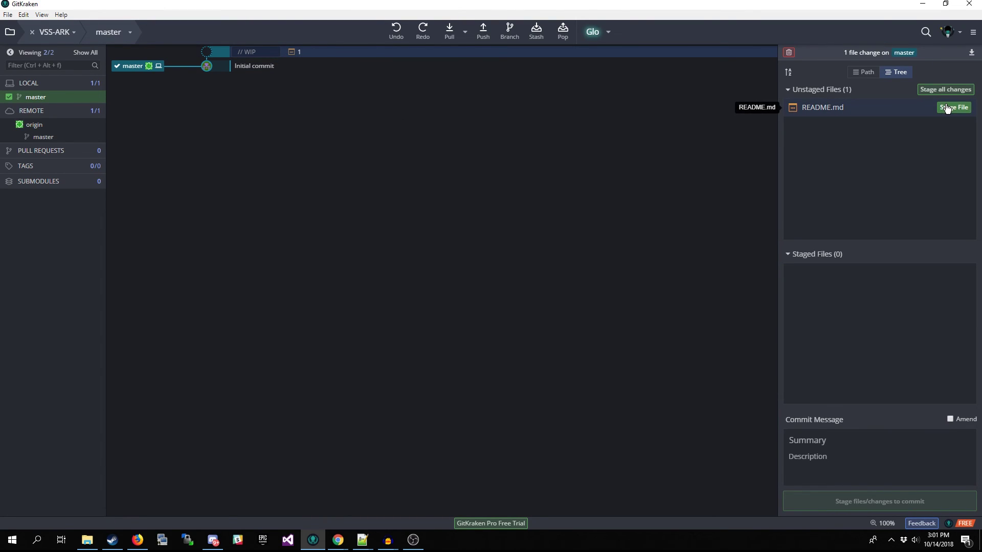
pyautogui.click(947, 107)
pyautogui.click(849, 440)
pyautogui.write('Design Document')
pyautogui.press('Tab')
pyautogui.write('Setup initial Design Document')
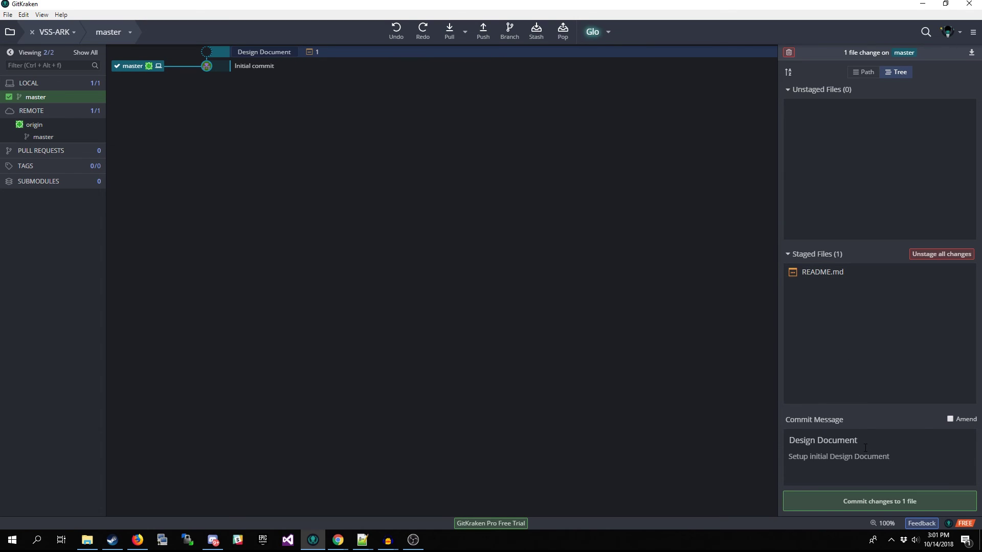
pyautogui.click(867, 503)
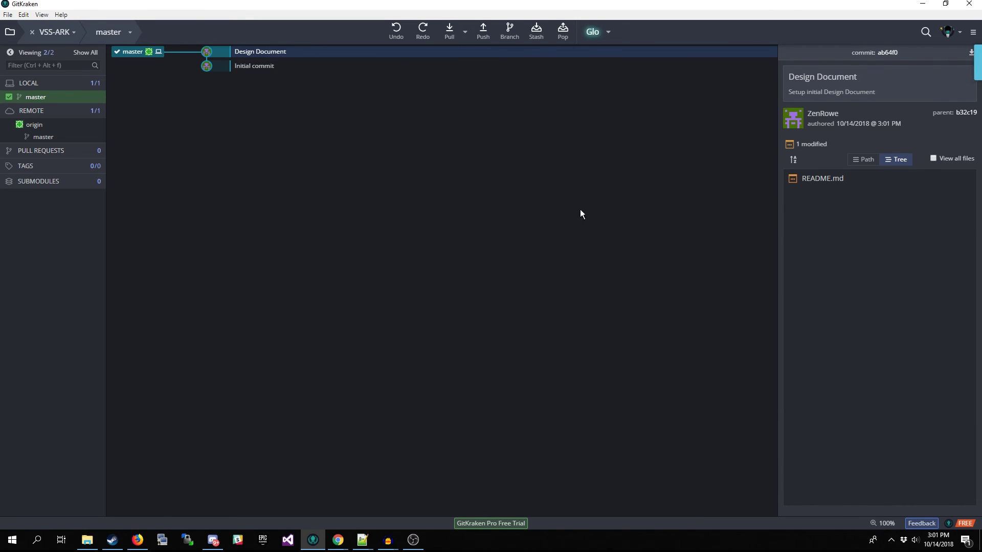
pyautogui.click(338, 539)
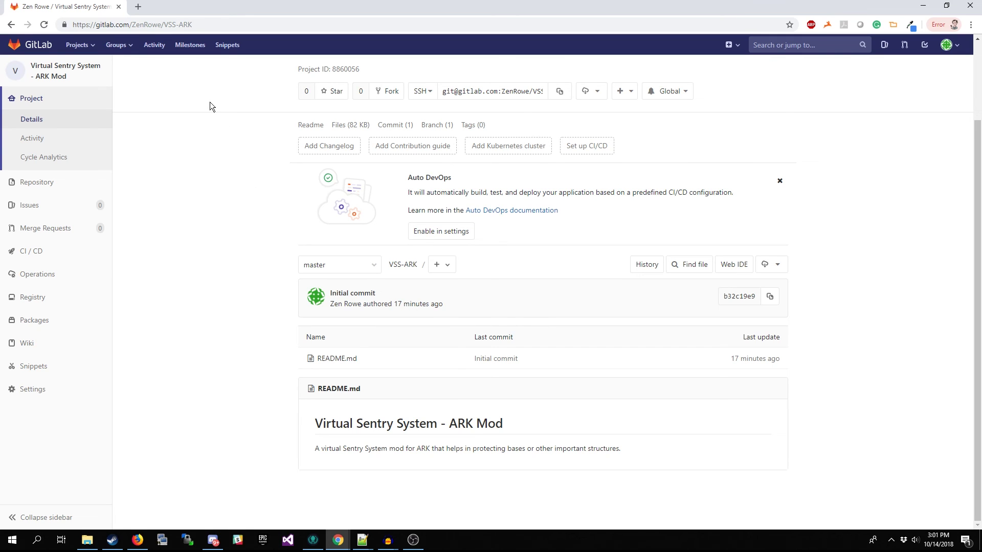
pyautogui.scroll(2, 210, 106)
pyautogui.scroll(-2, 153, 97)
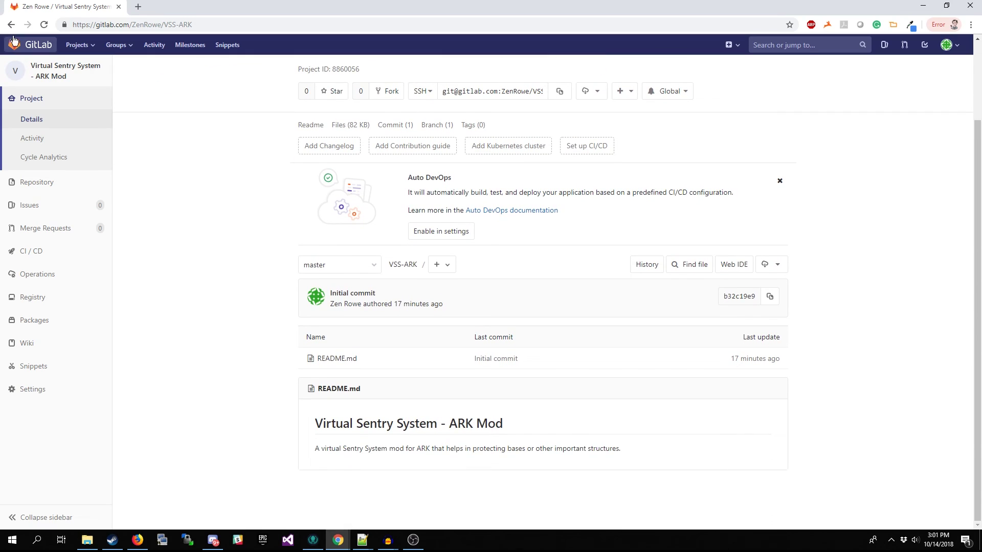
# Step: Reload the VSS-ARK GitLab page to show the Design Document commit and rendered README
pyautogui.click(47, 24)
pyautogui.scroll(-3, 476, 196)
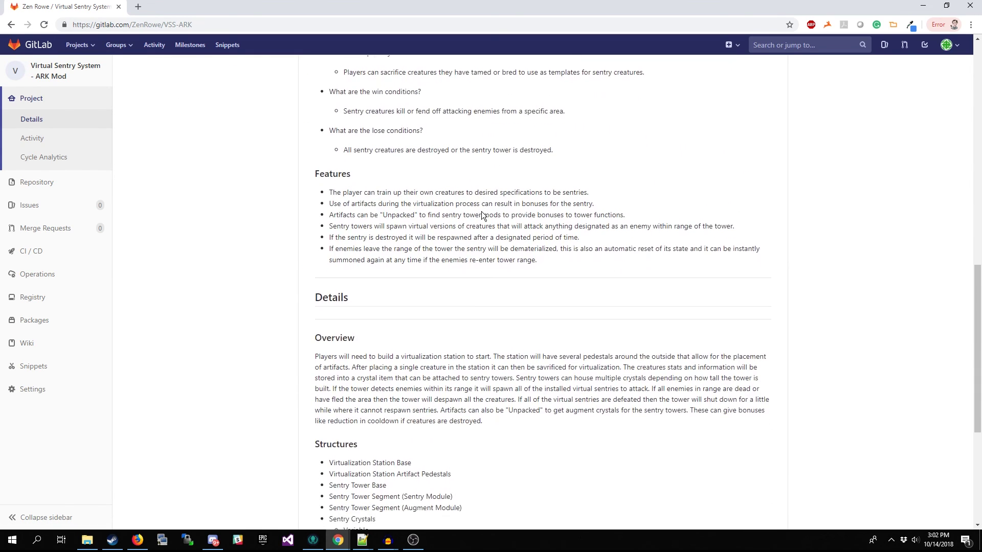
pyautogui.scroll(3, 476, 217)
pyautogui.scroll(5, 460, 307)
pyautogui.scroll(2, 447, 350)
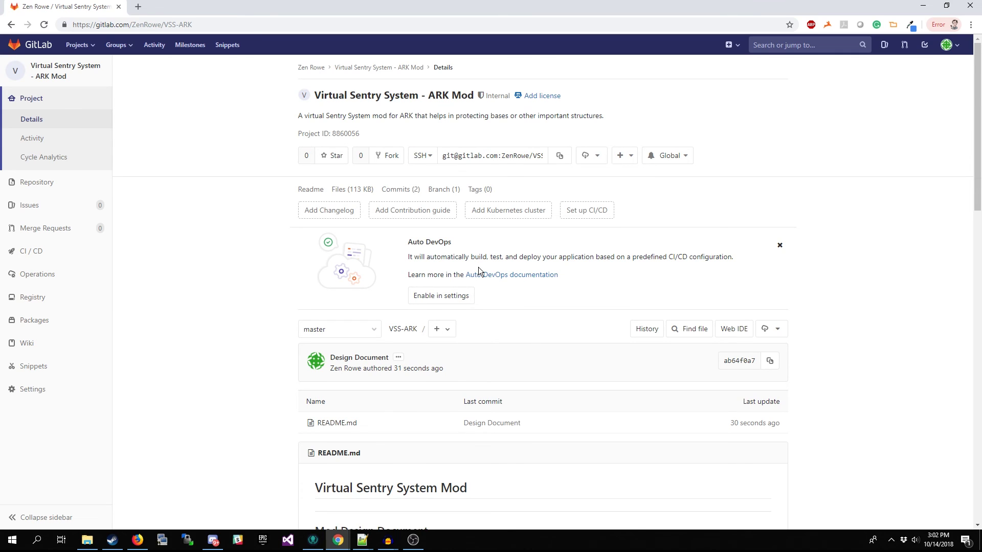
pyautogui.scroll(-3, 484, 281)
pyautogui.scroll(-3, 490, 303)
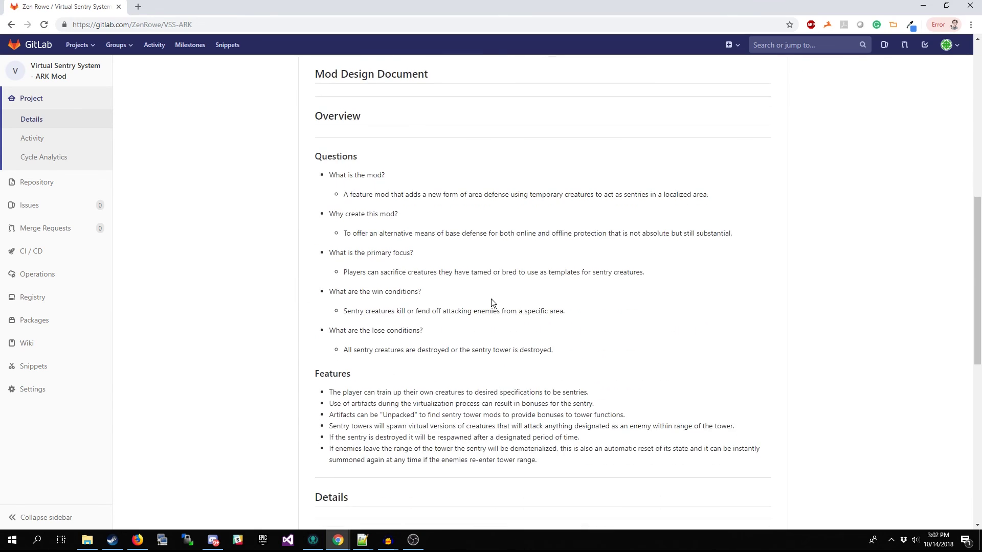
pyautogui.scroll(-2, 491, 302)
pyautogui.scroll(-2, 491, 302)
pyautogui.scroll(-1, 490, 303)
pyautogui.scroll(-1, 492, 302)
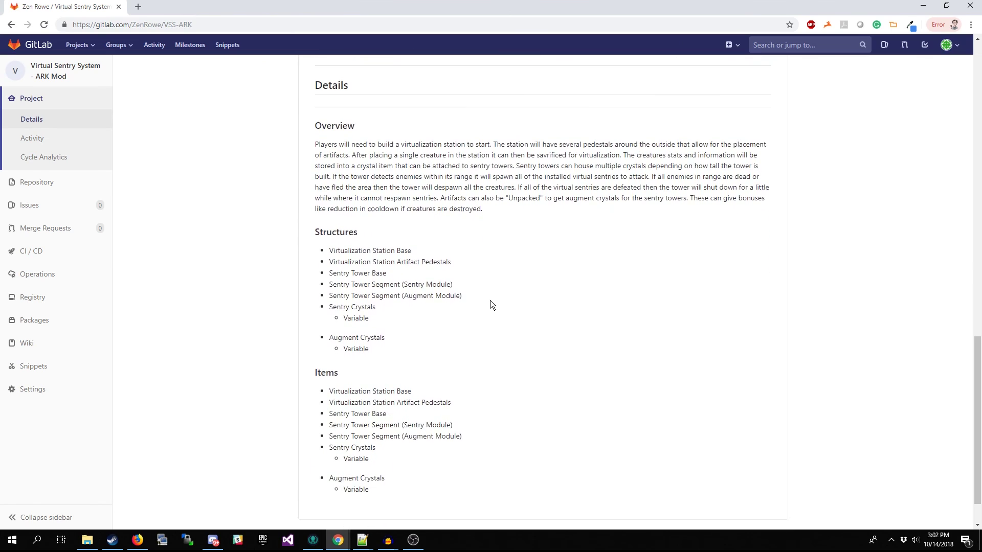
pyautogui.scroll(1, 491, 304)
pyautogui.scroll(2, 491, 304)
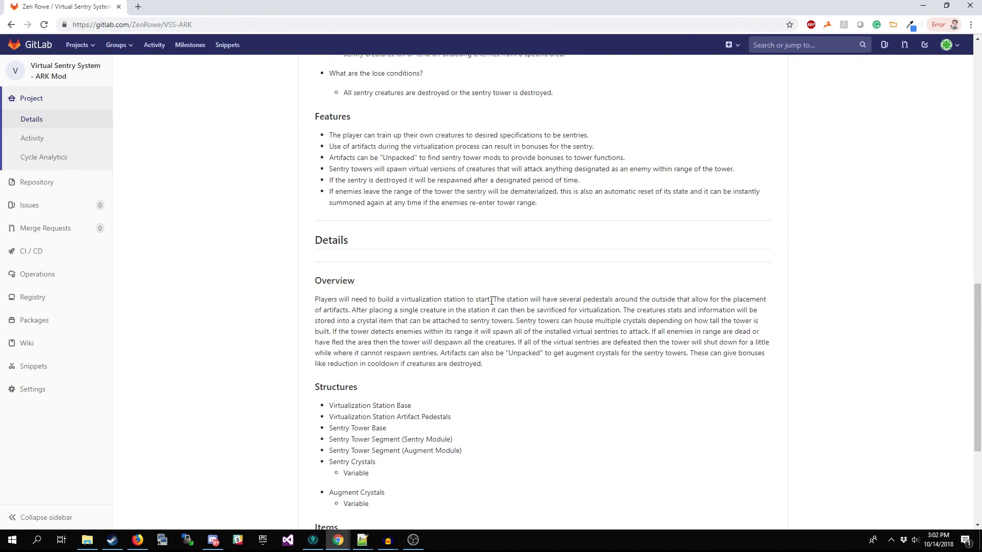
pyautogui.scroll(3, 491, 304)
pyautogui.scroll(5, 491, 302)
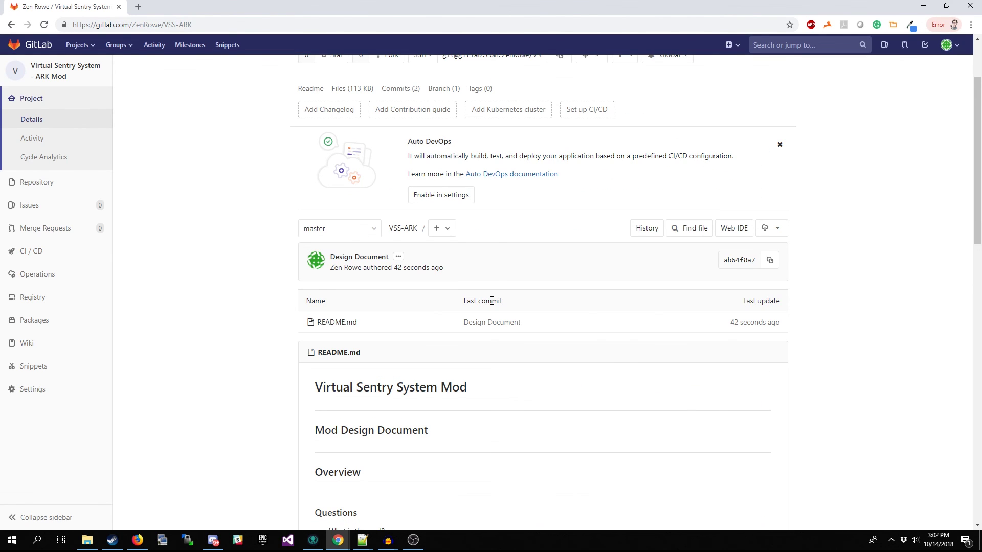
pyautogui.scroll(2, 490, 300)
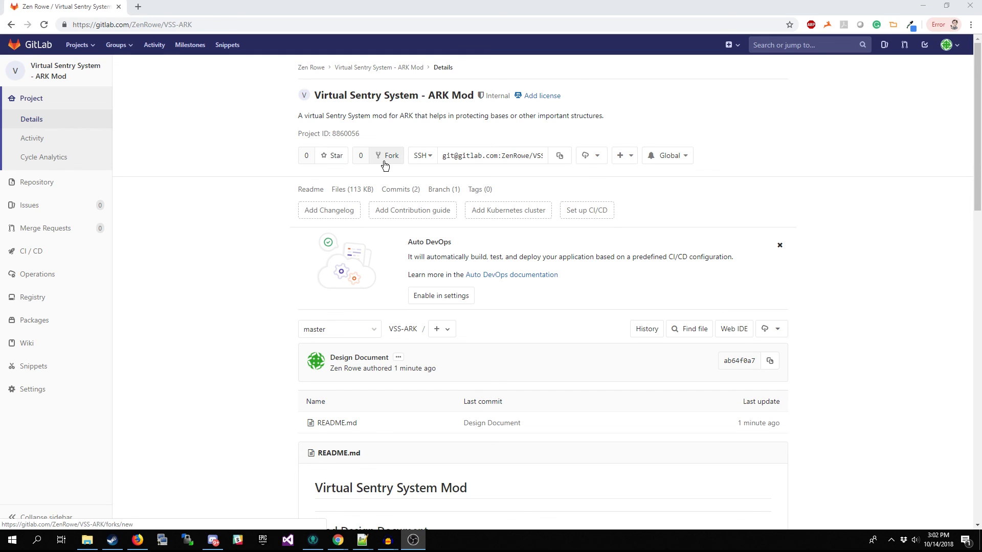
# Step: Initialize Git Flow for VSS-ARK and push the new develop branch to origin
pyautogui.click(313, 541)
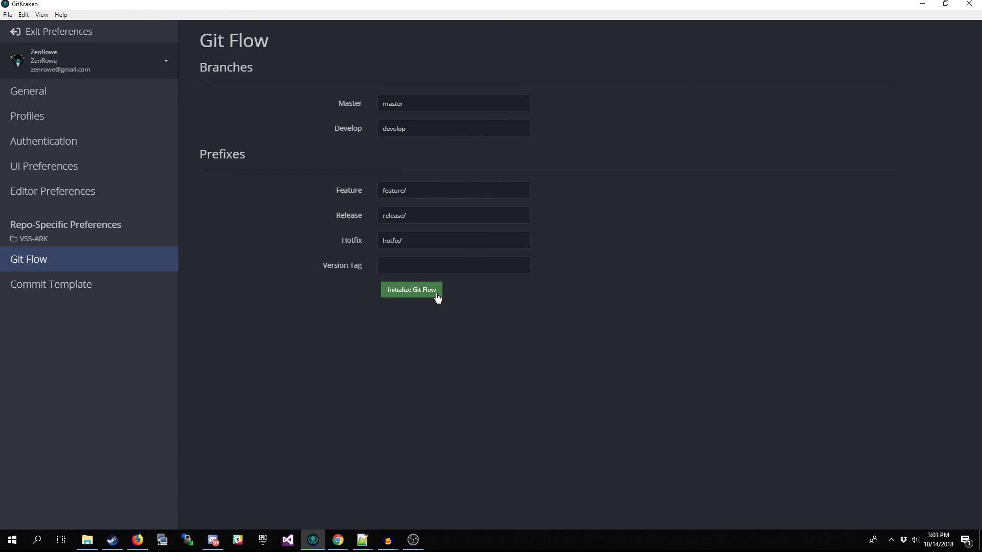
pyautogui.click(436, 295)
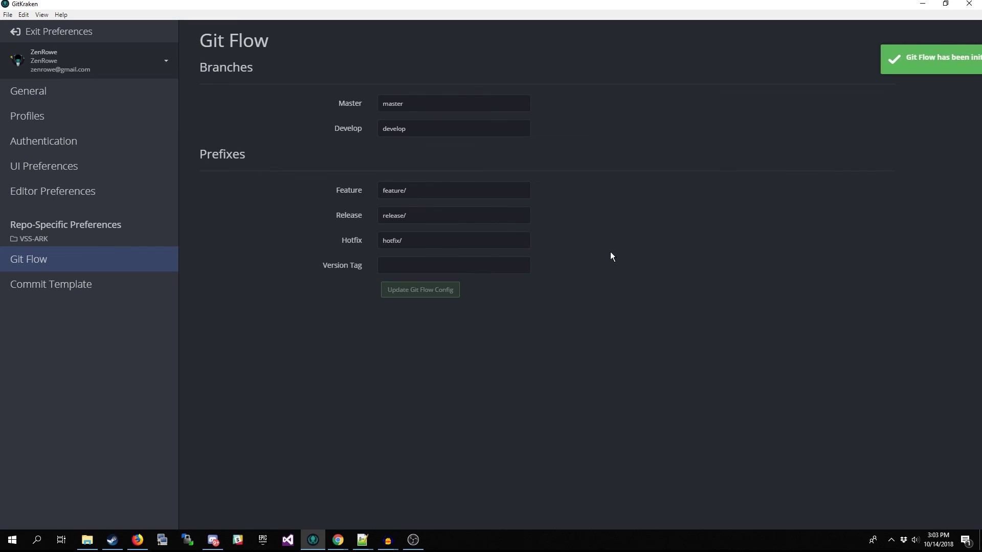
pyautogui.click(31, 35)
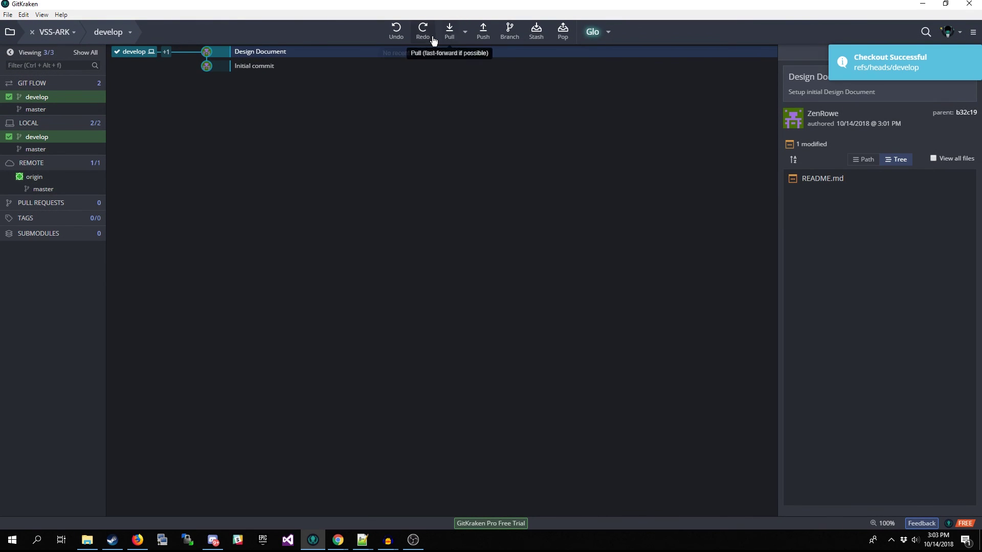
pyautogui.click(480, 39)
pyautogui.click(674, 32)
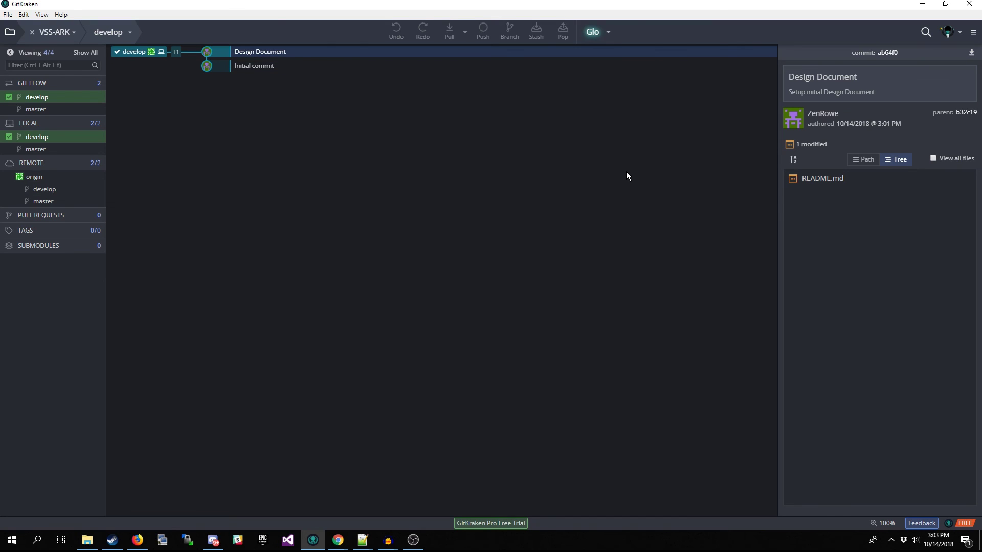
pyautogui.scroll(-3, 236, 364)
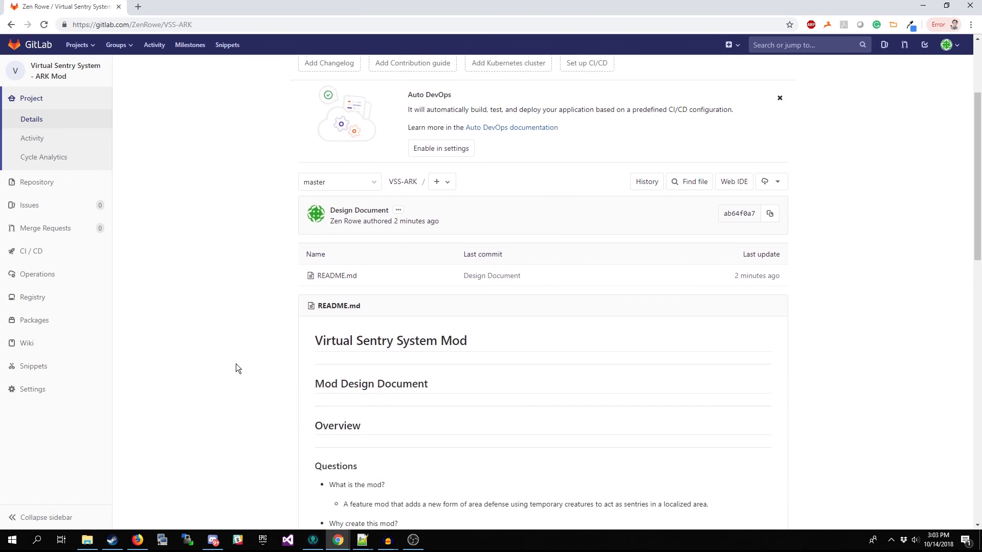
pyautogui.scroll(-3, 236, 365)
pyautogui.scroll(-3, 235, 366)
pyautogui.scroll(-3, 238, 360)
pyautogui.scroll(-1, 239, 346)
pyautogui.scroll(-1, 238, 346)
pyautogui.scroll(2, 229, 349)
pyautogui.scroll(5, 225, 348)
pyautogui.scroll(3, 224, 357)
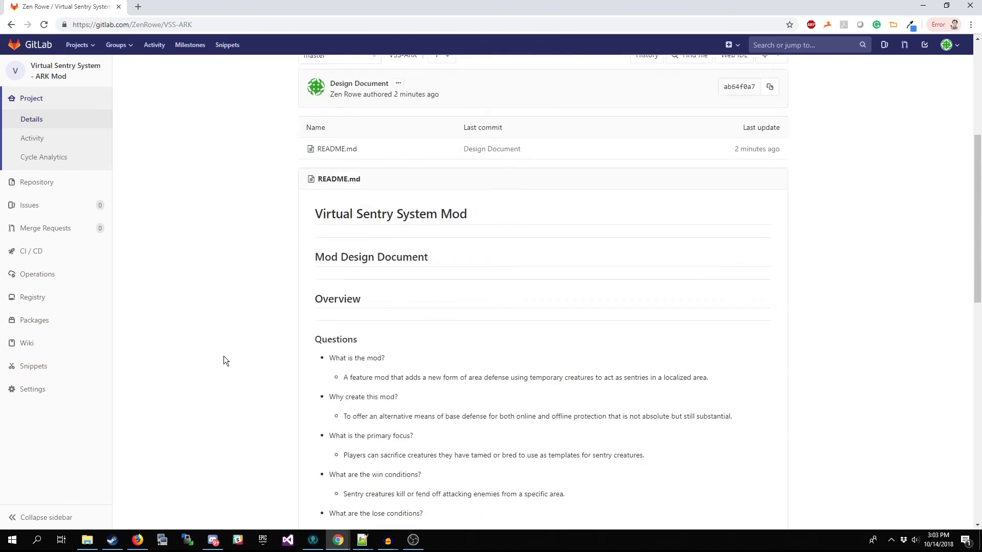
pyautogui.scroll(2, 223, 367)
pyautogui.scroll(2, 224, 370)
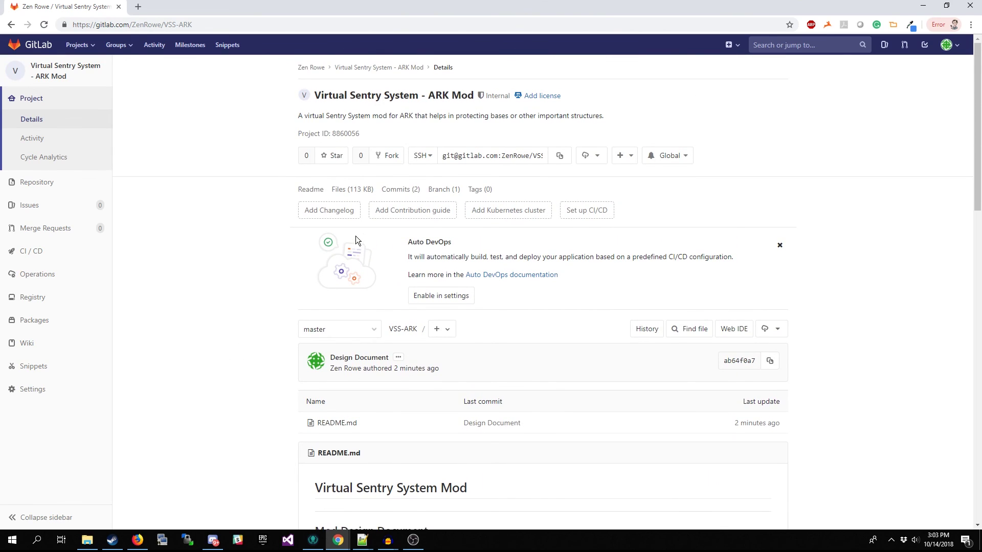